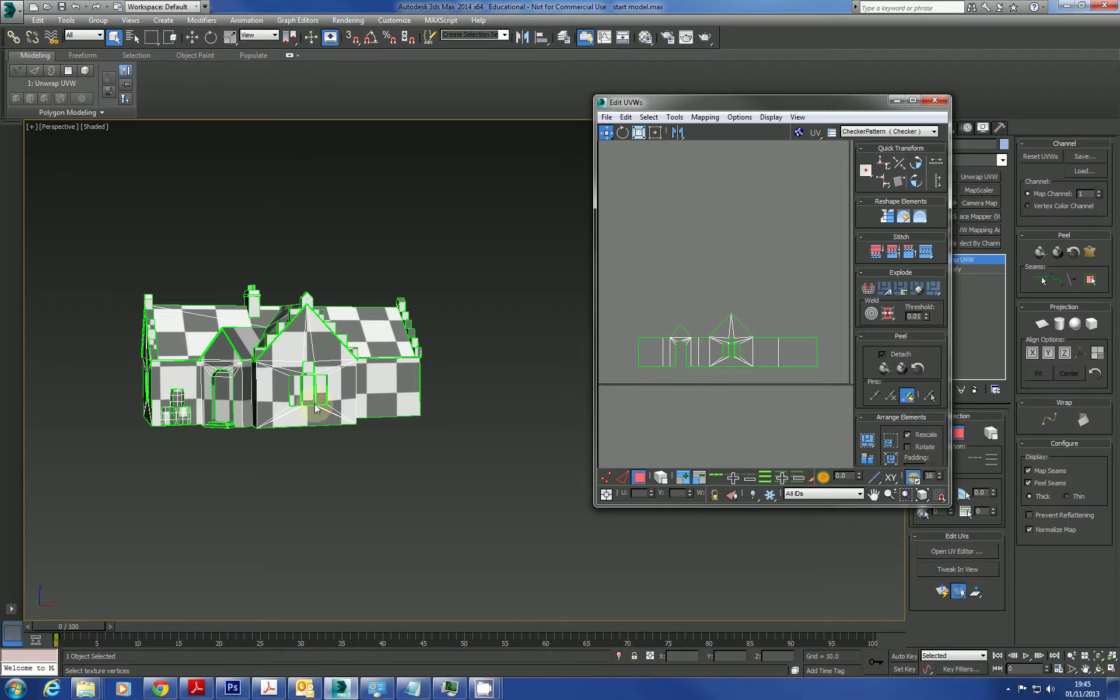
Step: Select all UV faces of the front wall layout and open the UVW template render settings
click(293, 380)
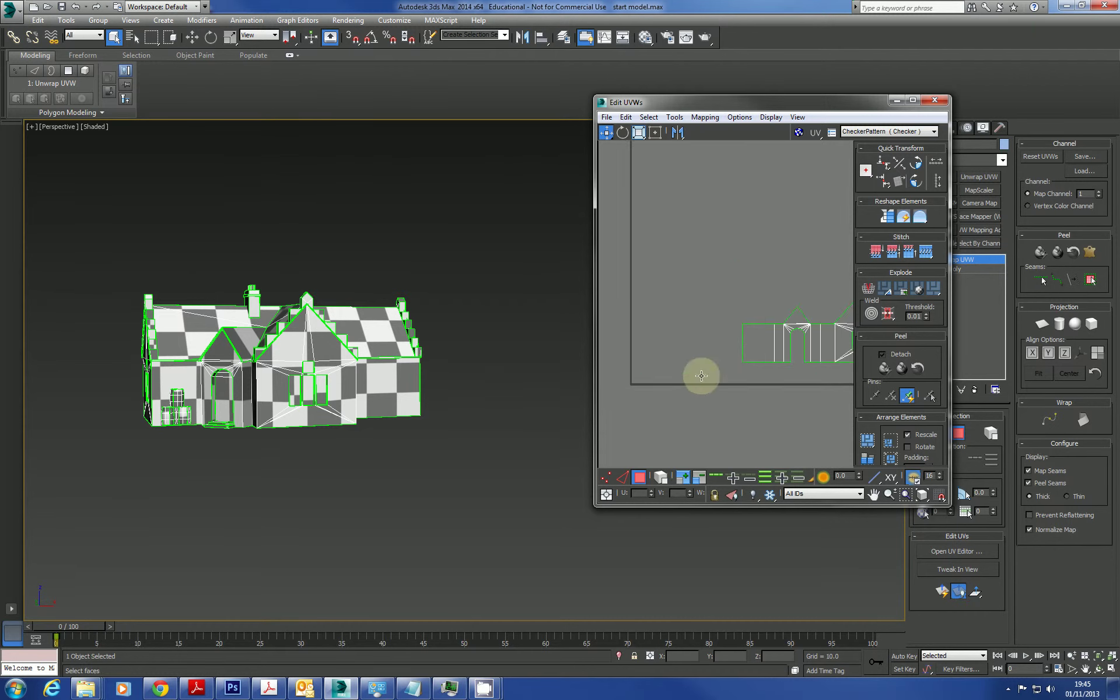
mouse_move(702, 377)
middle_down()
mouse_move(637, 377)
mouse_move(695, 374)
middle_up()
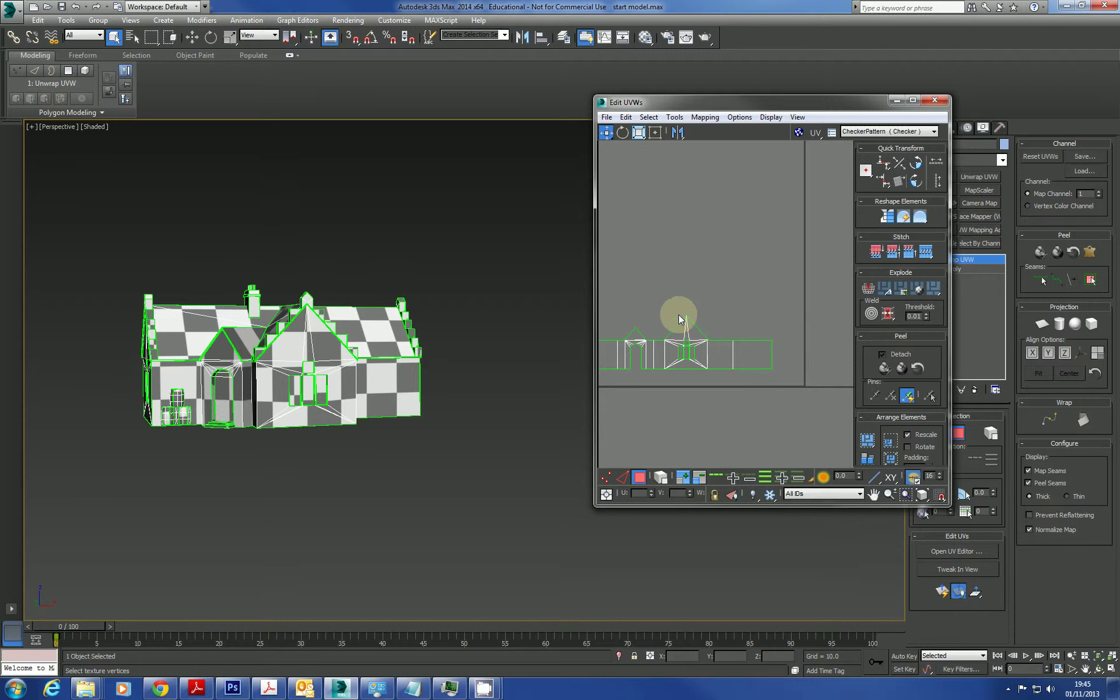
scroll(650, 309, down, 3)
key(ctrl+a)
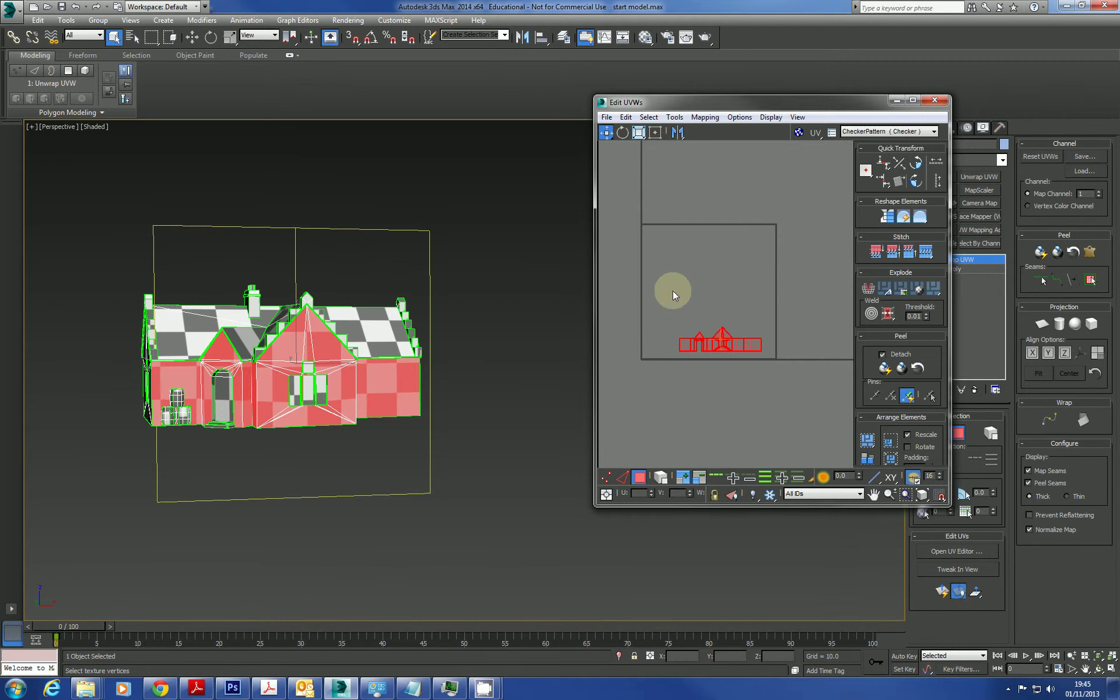
click(706, 117)
mouse_move(685, 118)
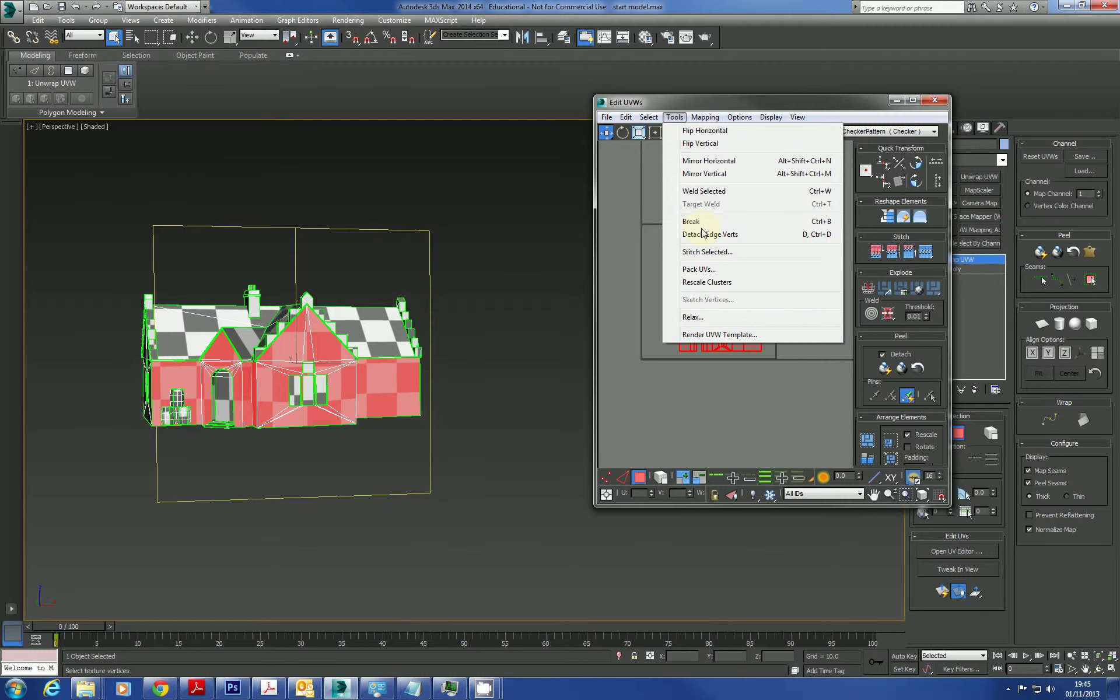
click(733, 337)
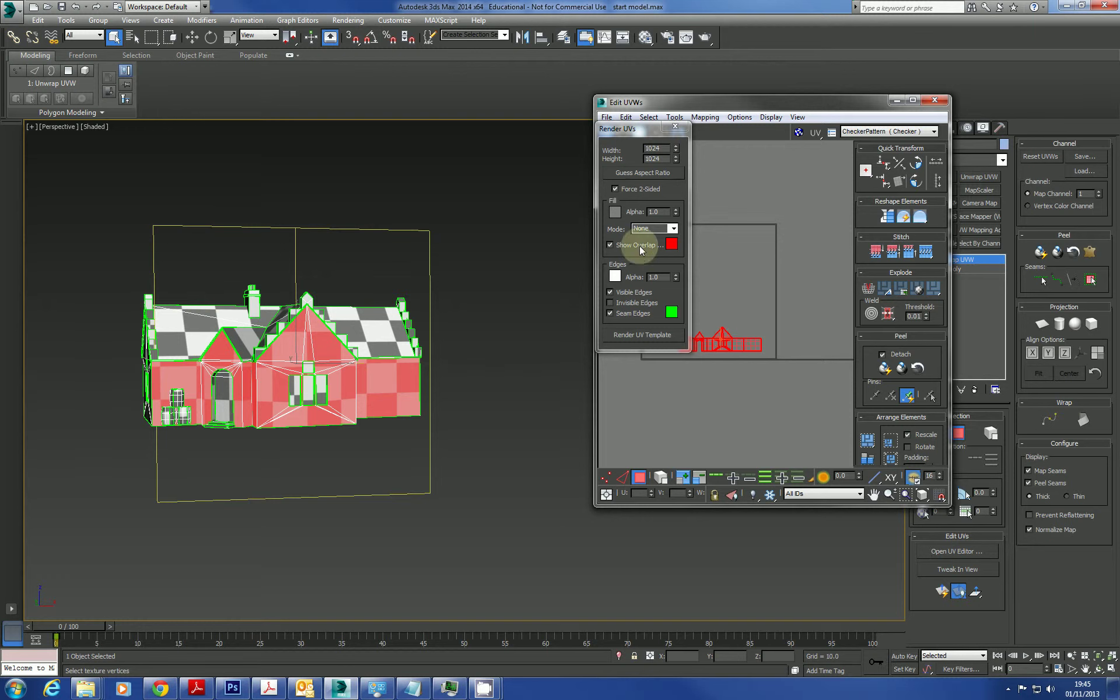
Step: Set the template's width and height to 2048 and render the UV template
double_click(655, 152)
key(BackSpace)
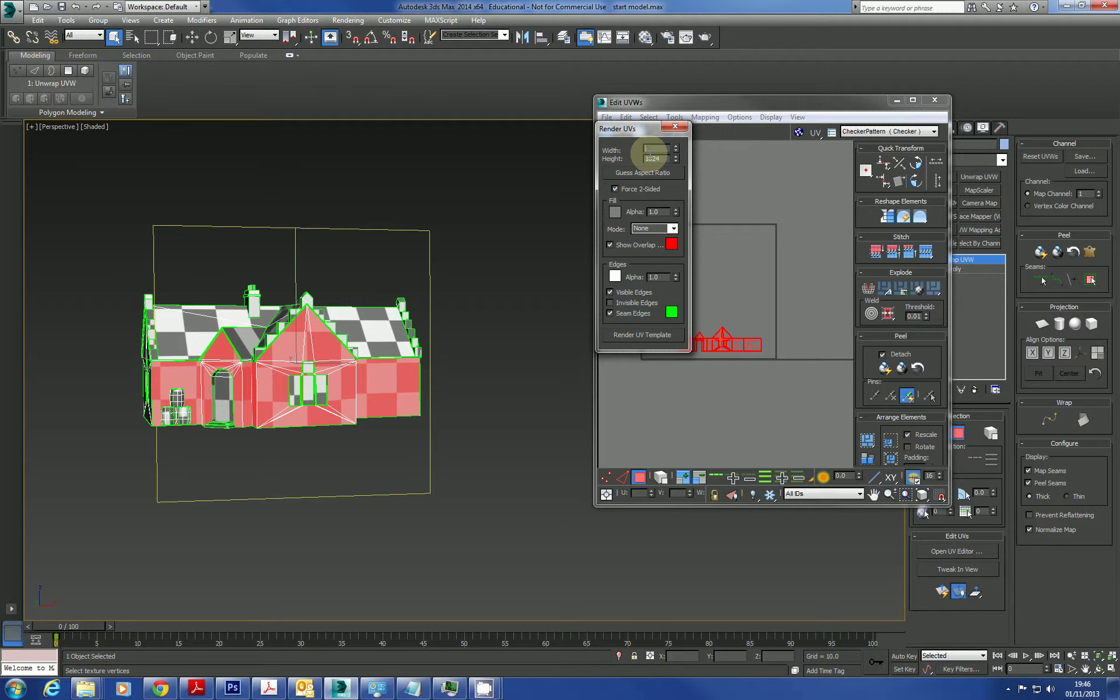
text(2048)
key(Tab)
text(2)
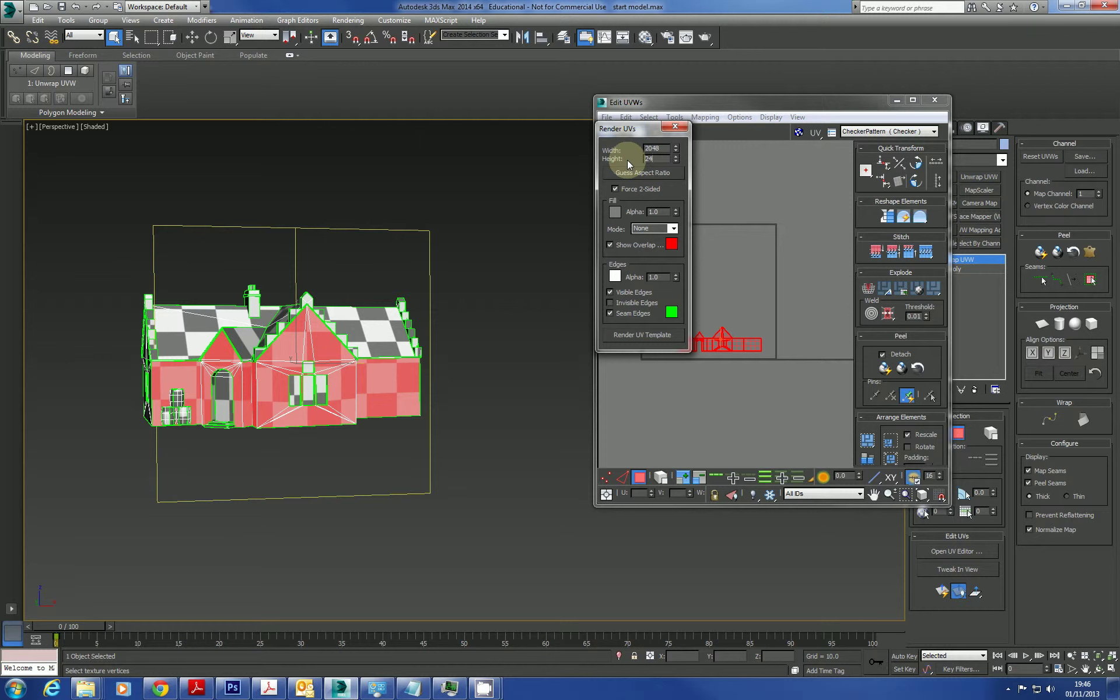
text(048)
click(655, 338)
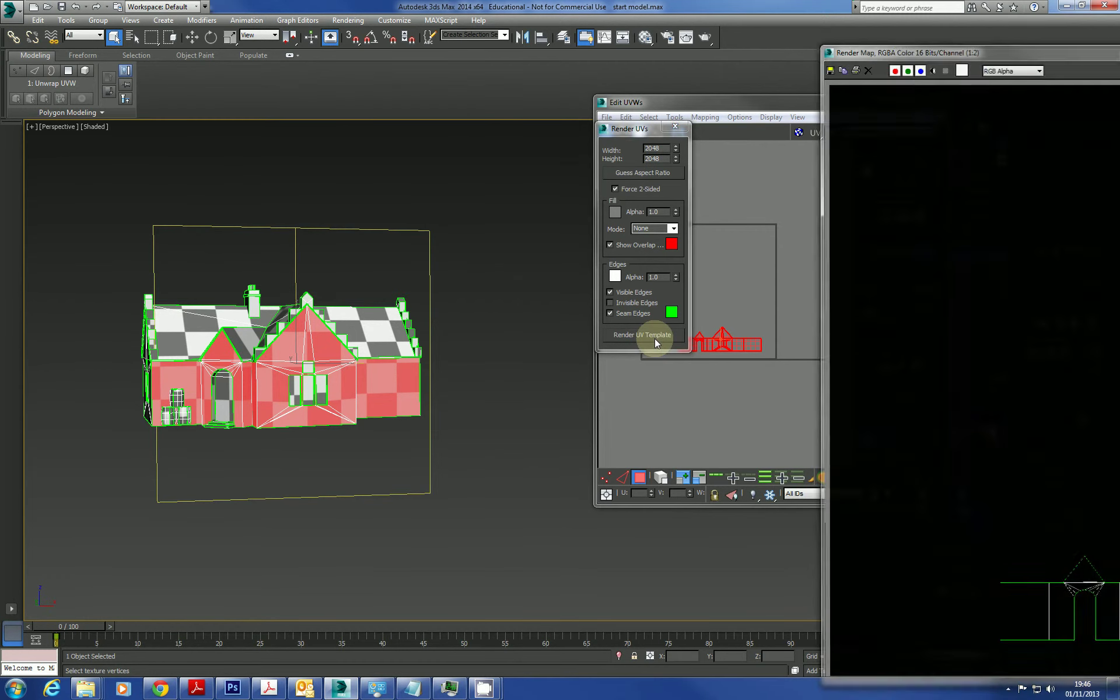
drag(965, 39, 531, 15)
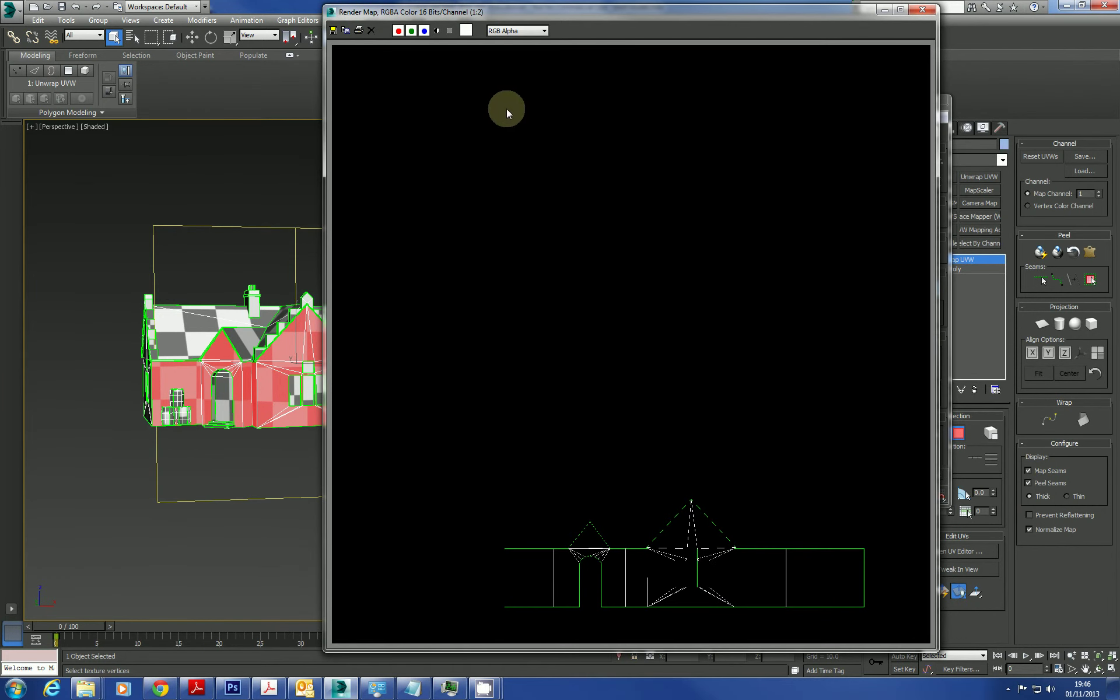
Step: Save the rendered UV template to the Desktop as a JPEG named test3 at quality 100
click(333, 31)
click(488, 272)
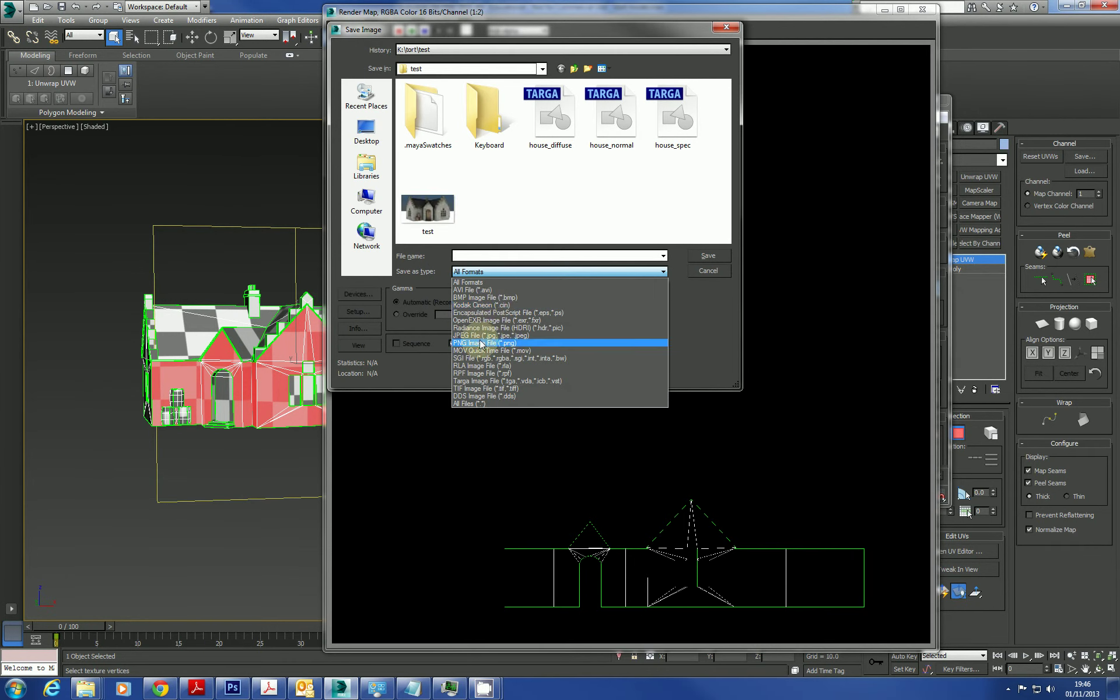
click(482, 337)
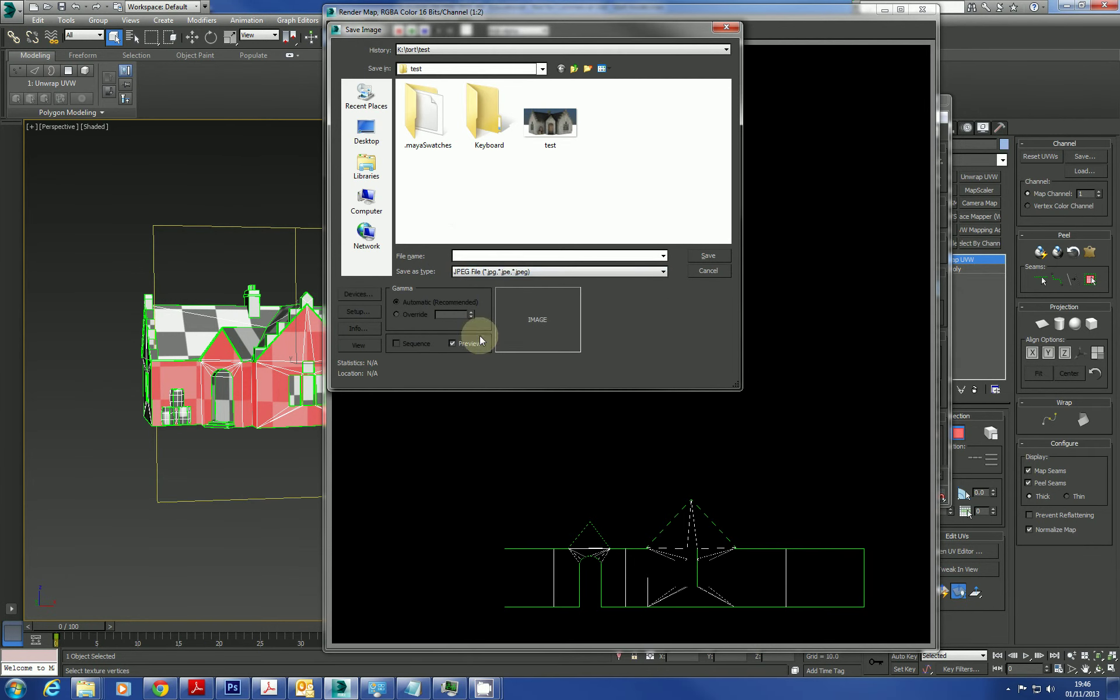
click(489, 255)
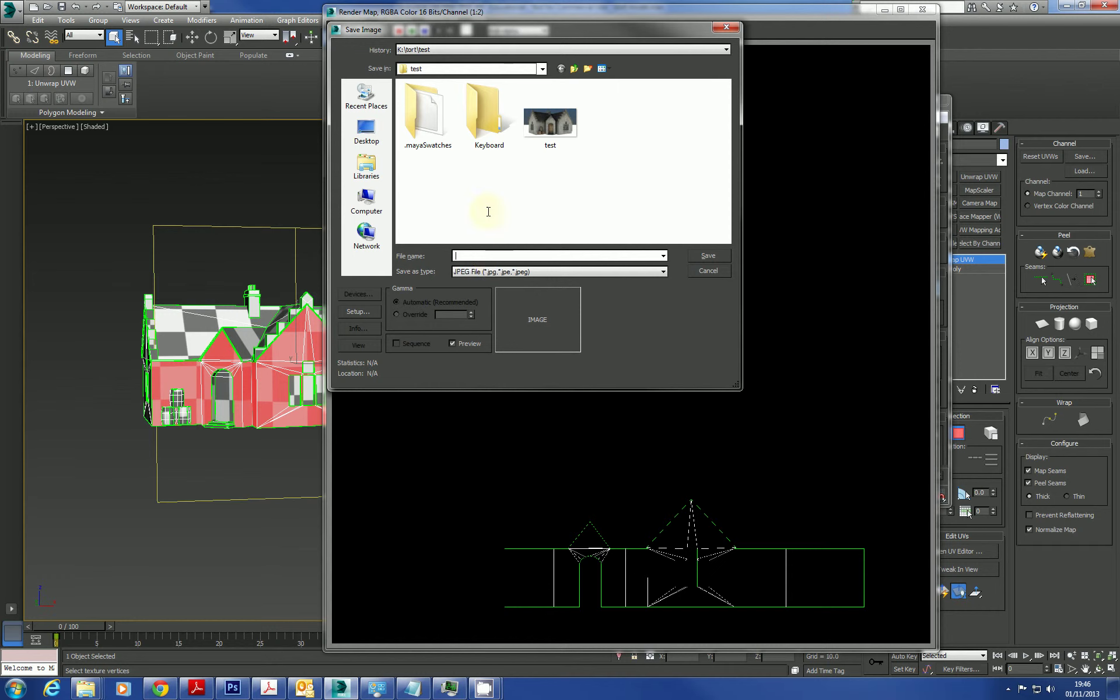
click(366, 132)
click(485, 256)
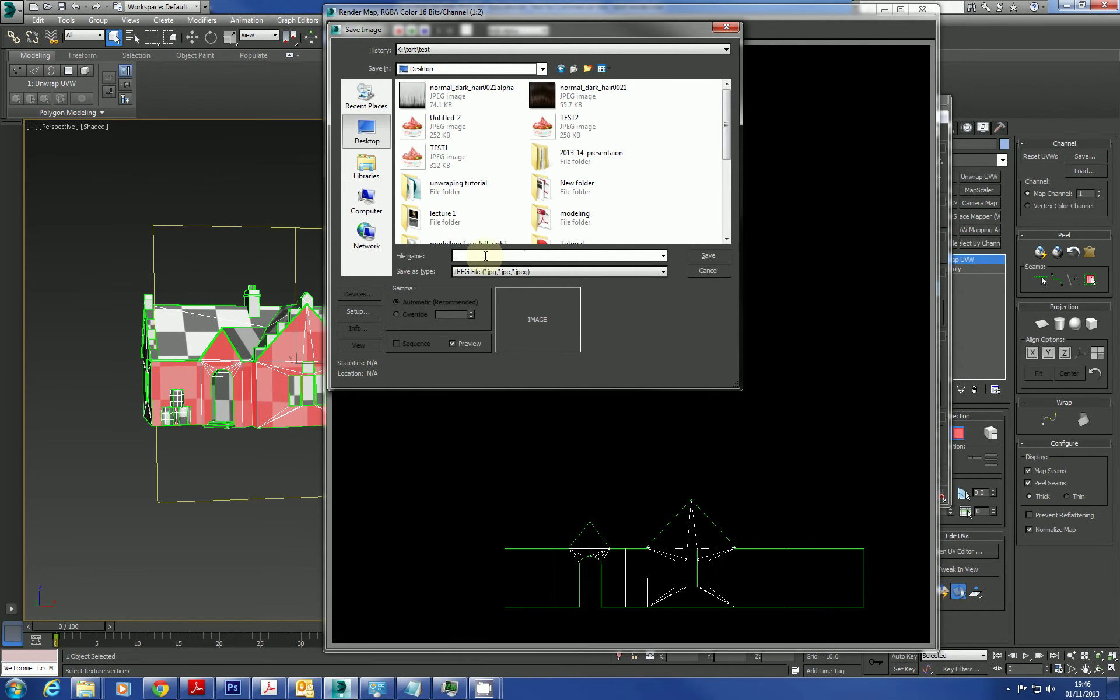
text(test)
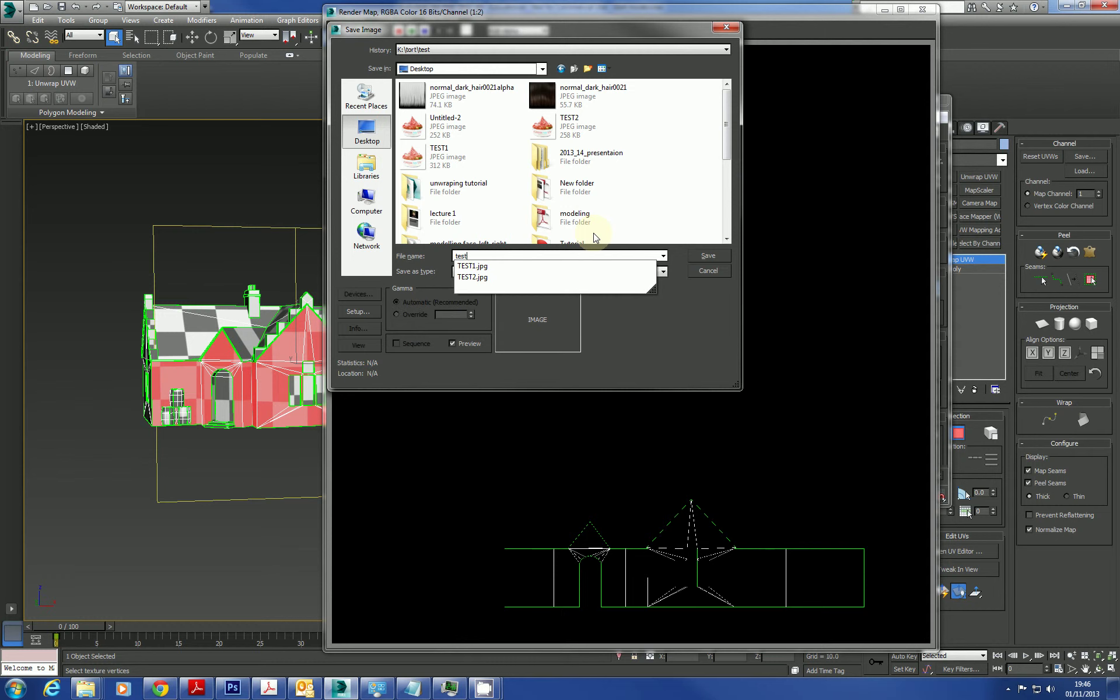
key(Return)
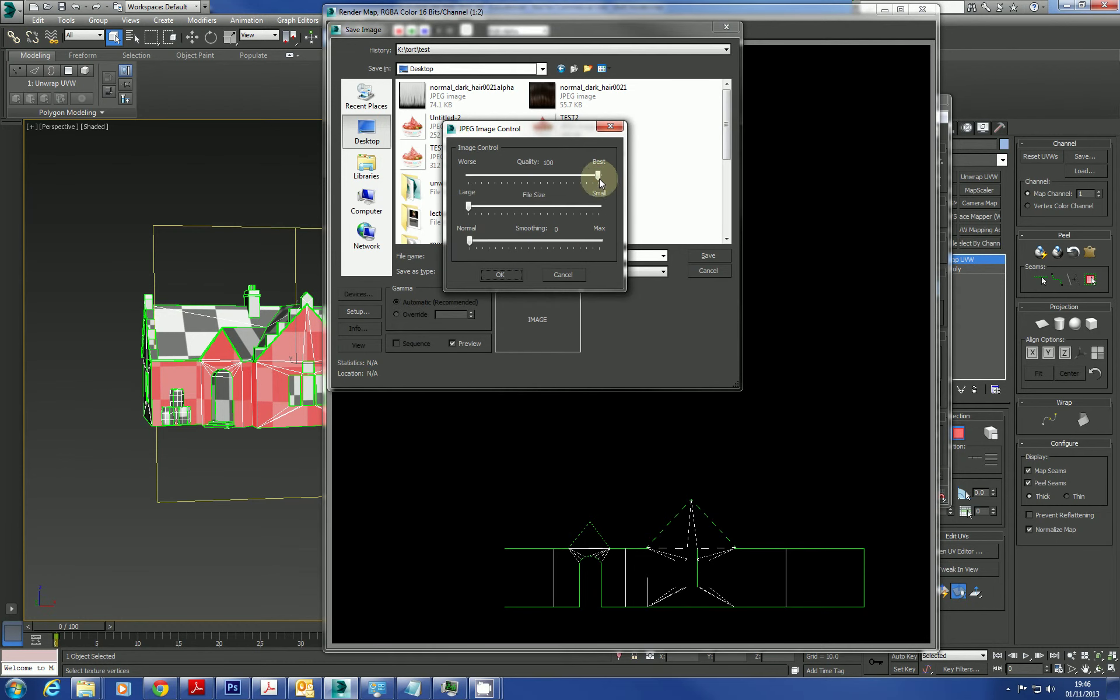
drag(599, 180, 606, 178)
click(499, 276)
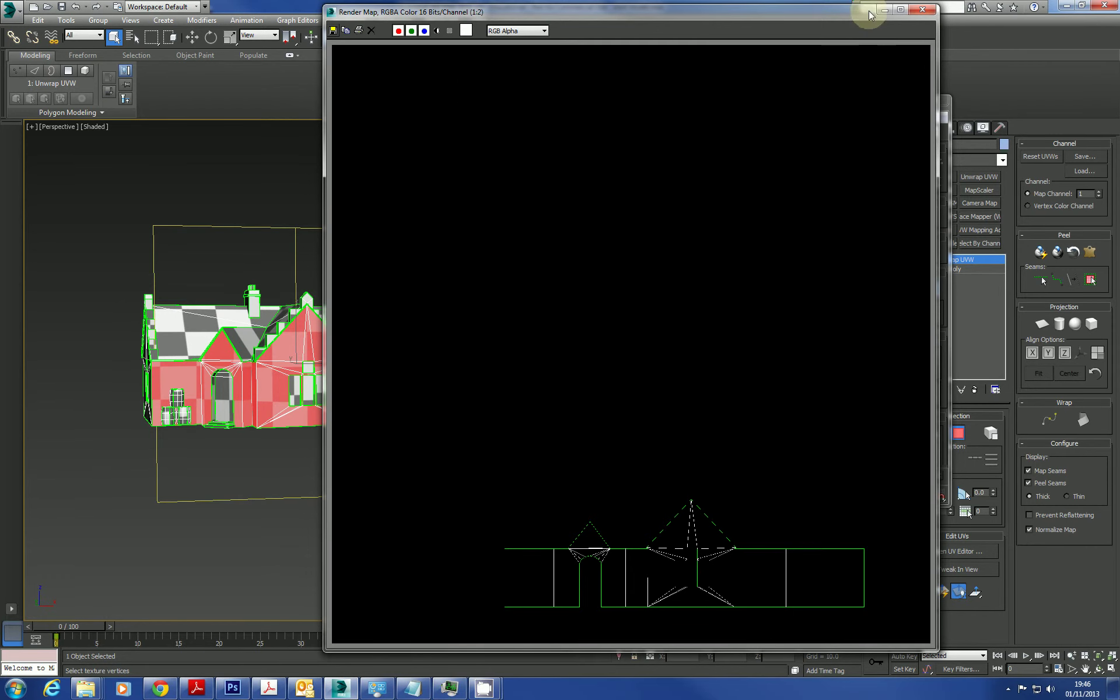
Step: Close the rendered map window
drag(775, 13, 789, 188)
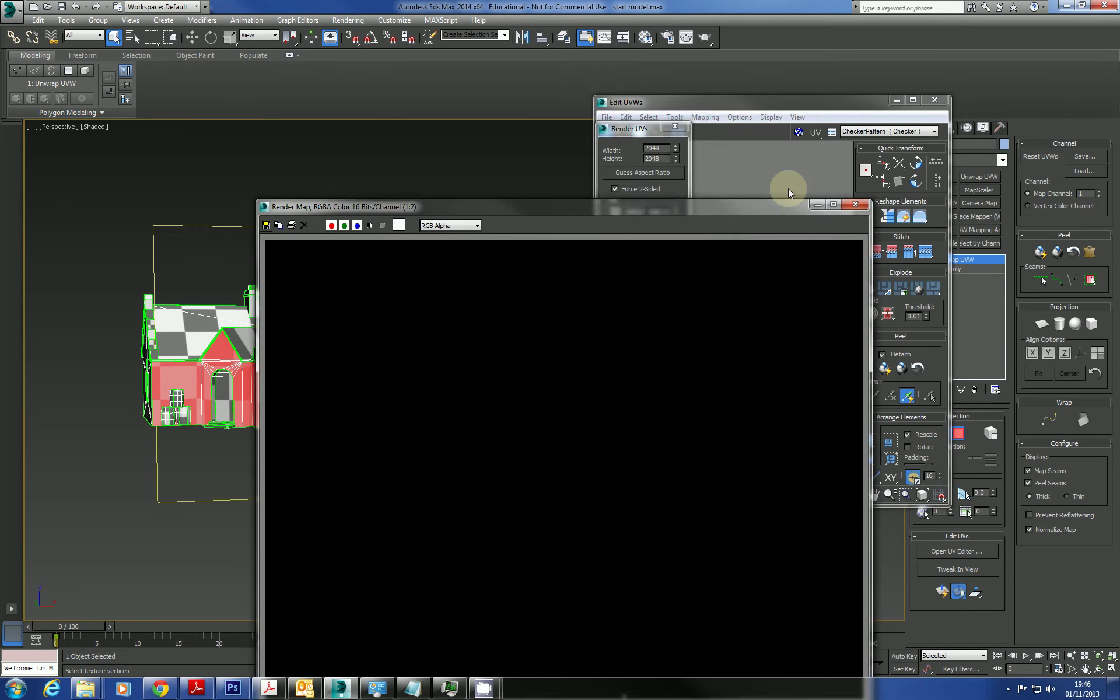
drag(668, 107, 634, 56)
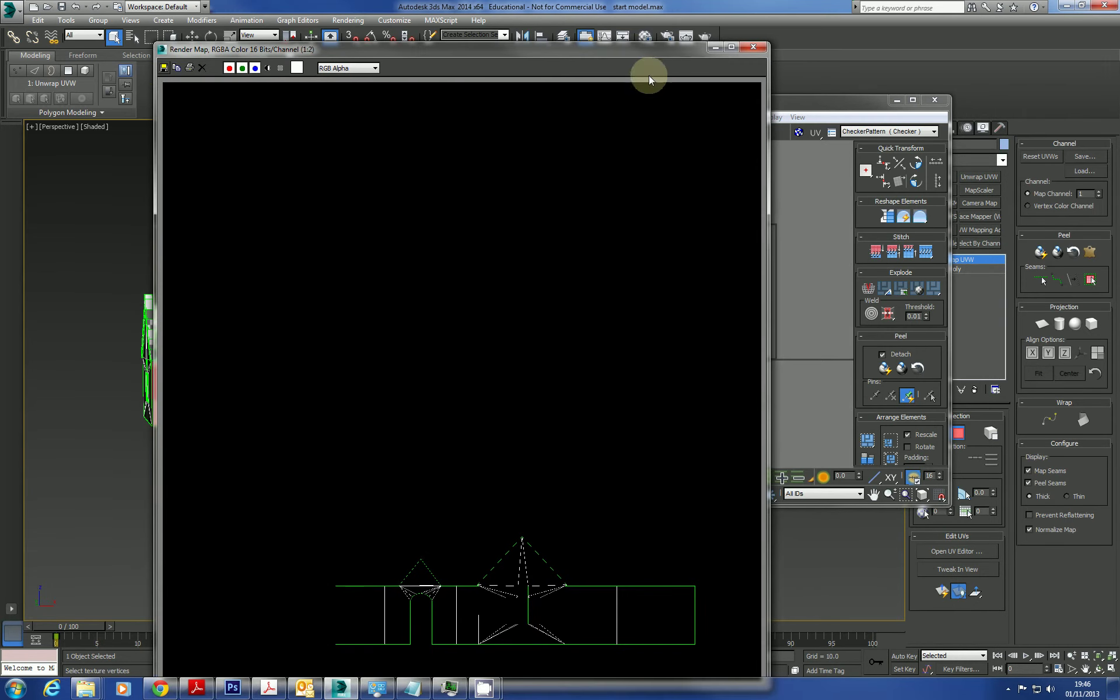
click(752, 47)
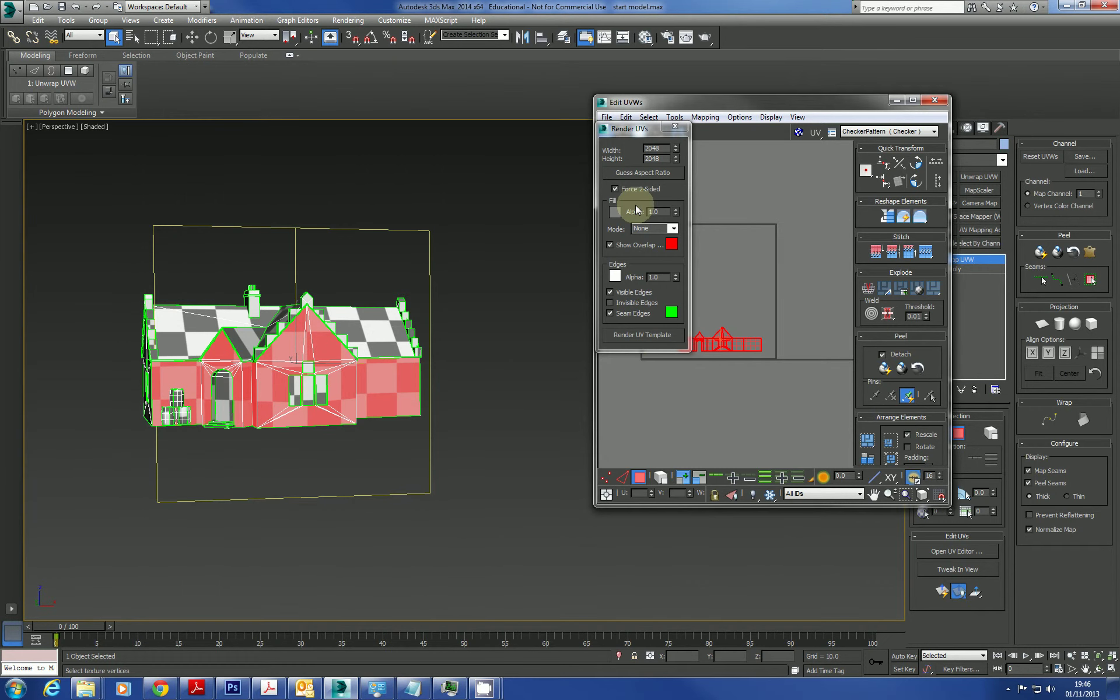
Step: Include invisible edges in the UV template, render it again and close the new render
click(610, 303)
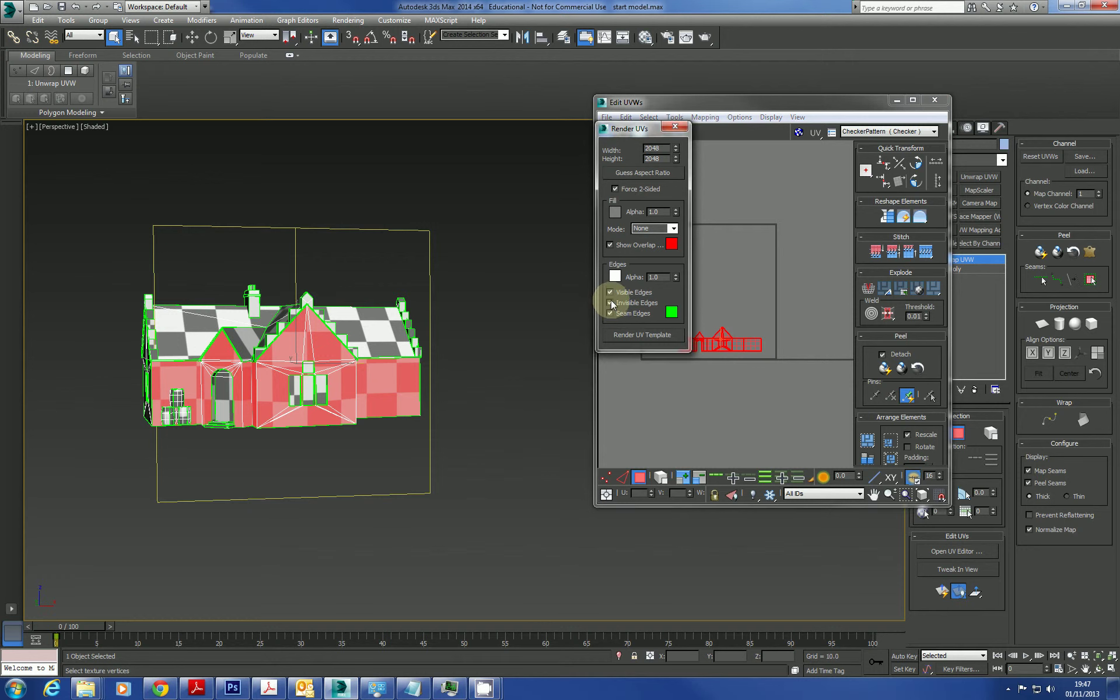
click(630, 336)
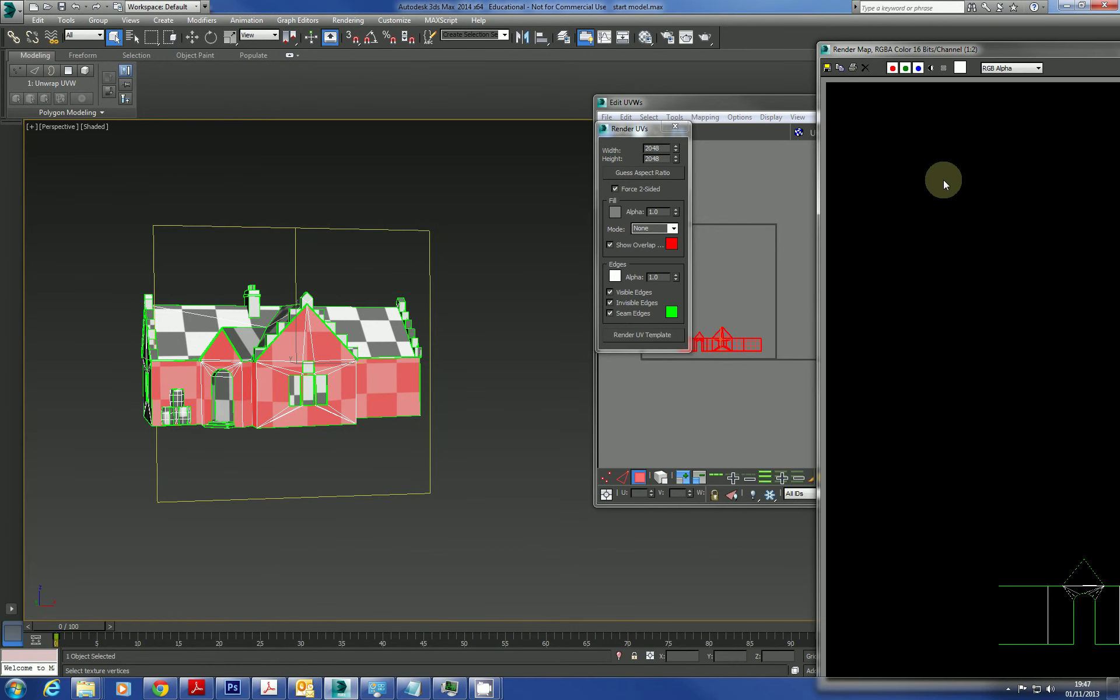
drag(1018, 54, 919, 45)
click(800, 282)
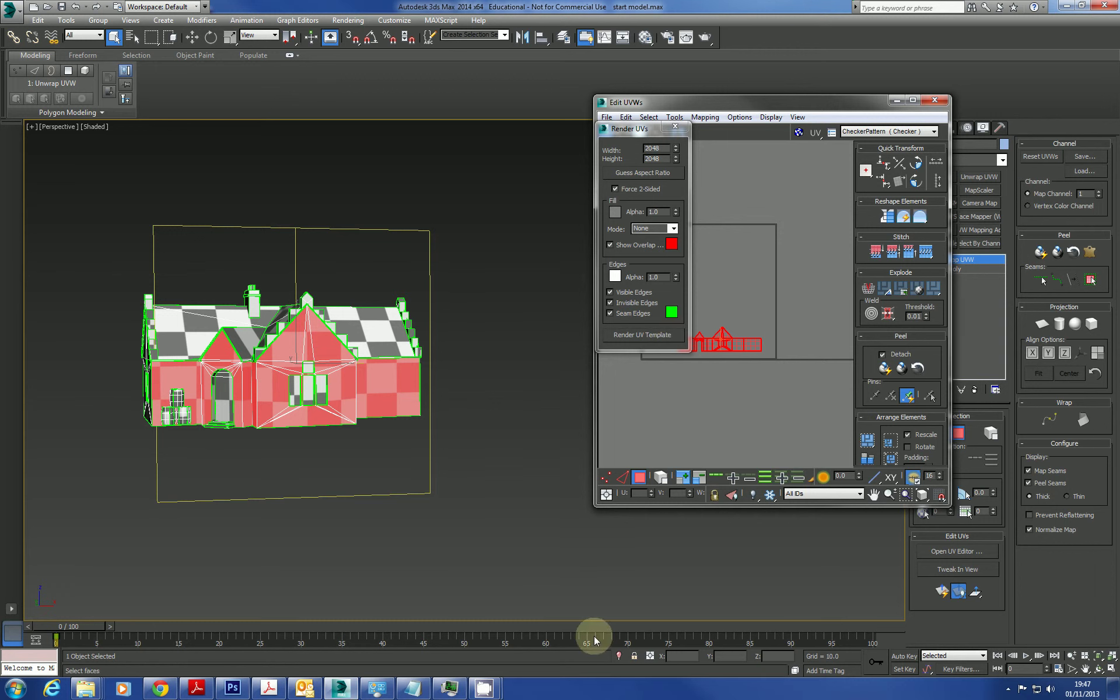
Step: Switch to Photoshop and open test3.jpg from the Desktop
click(234, 690)
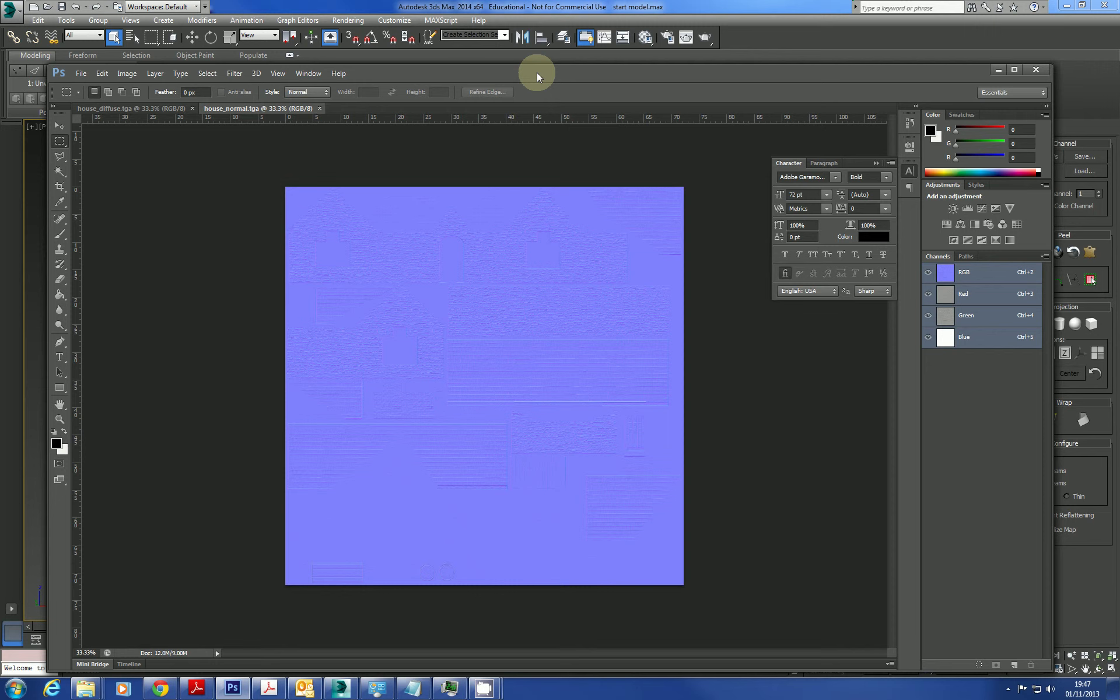
click(81, 73)
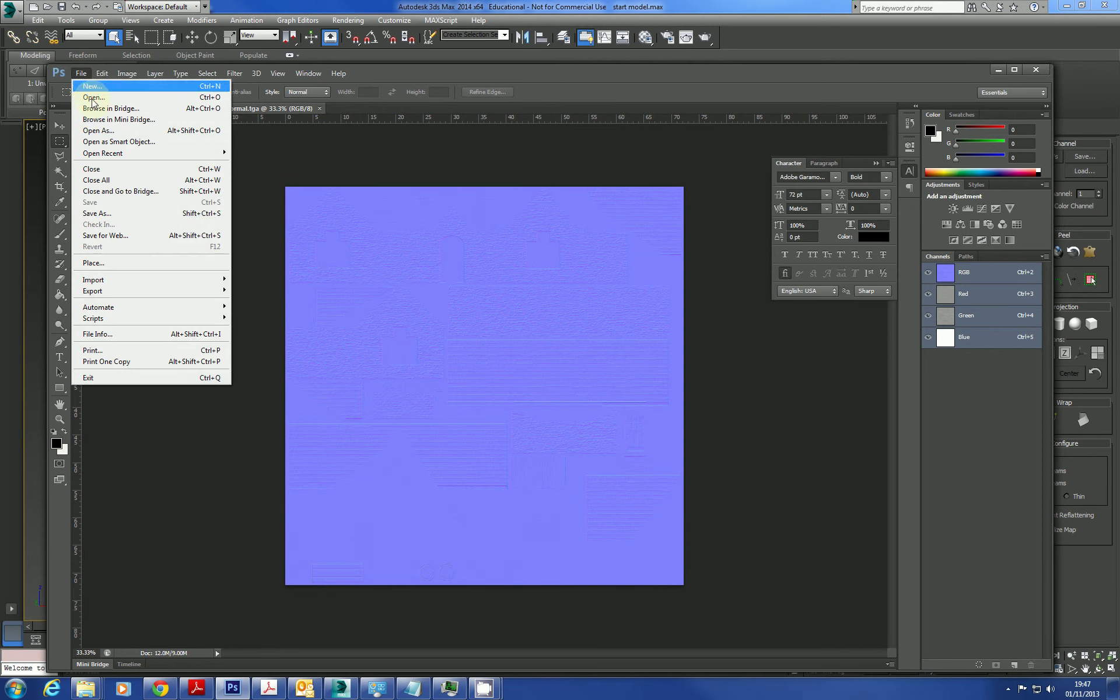
click(92, 97)
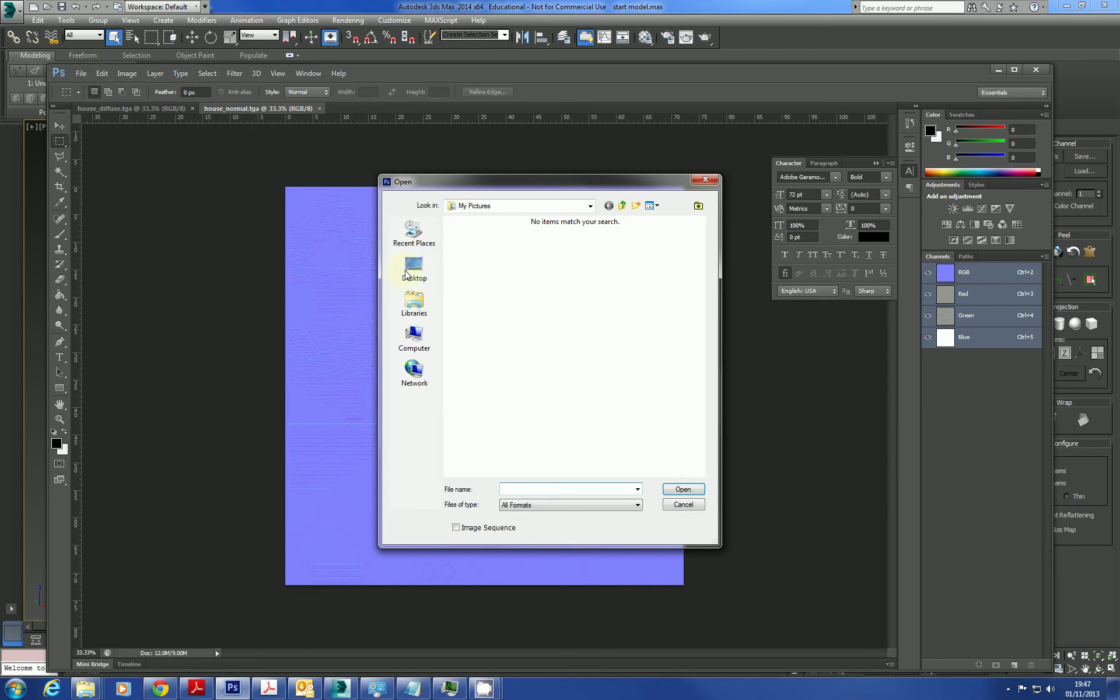
click(407, 274)
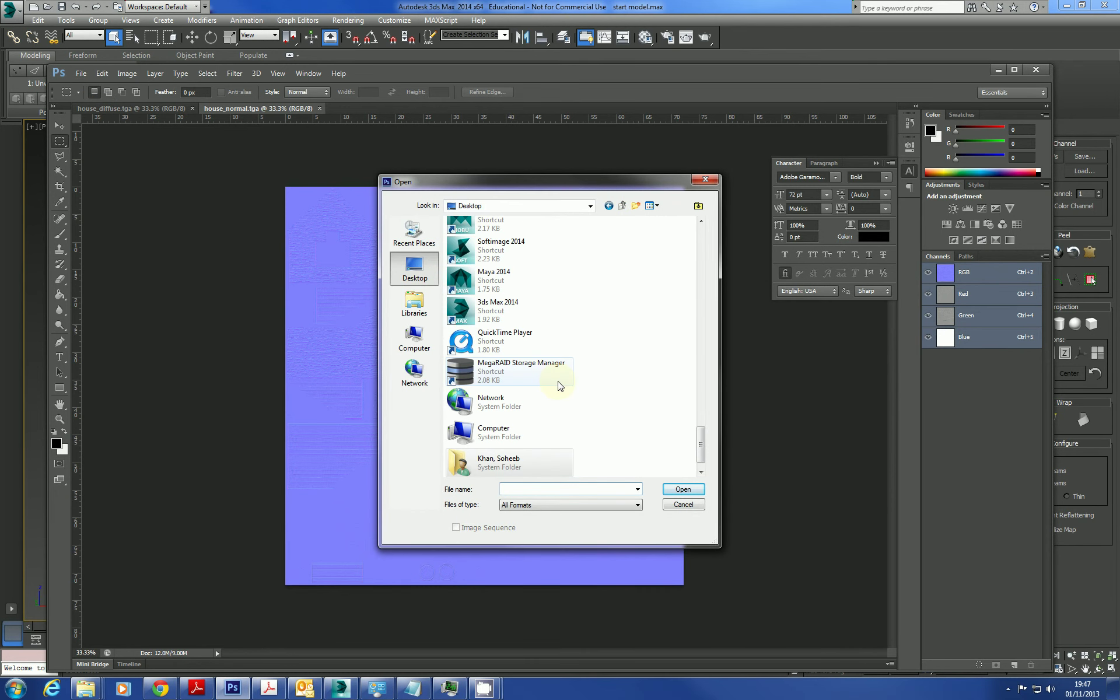
drag(702, 430, 695, 236)
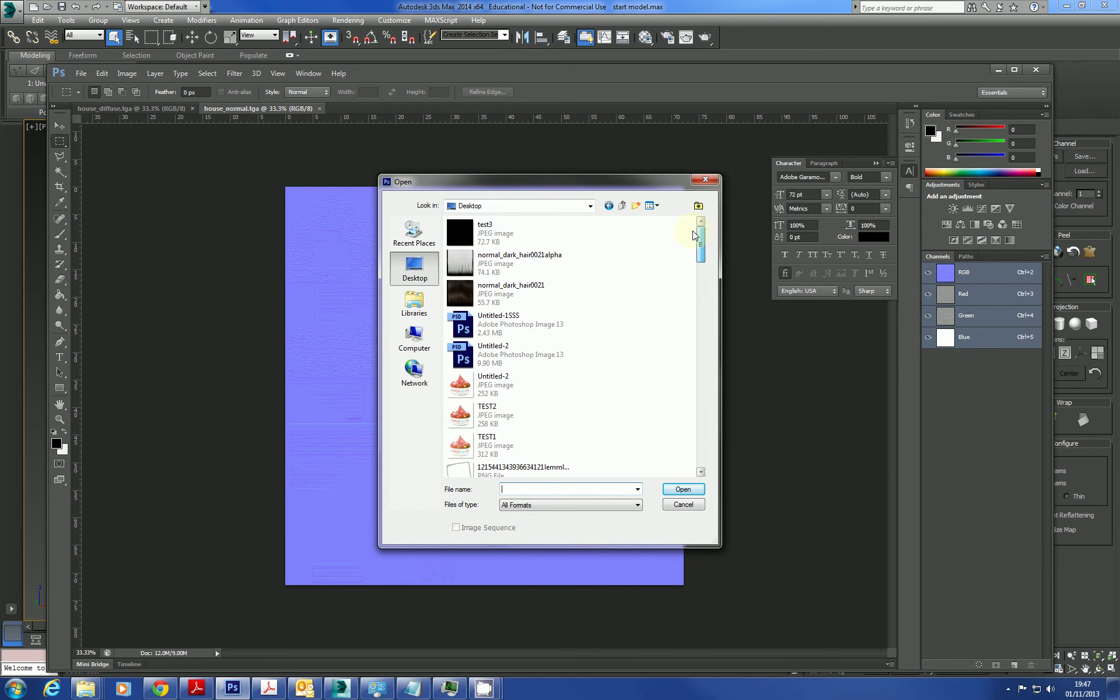
double_click(467, 236)
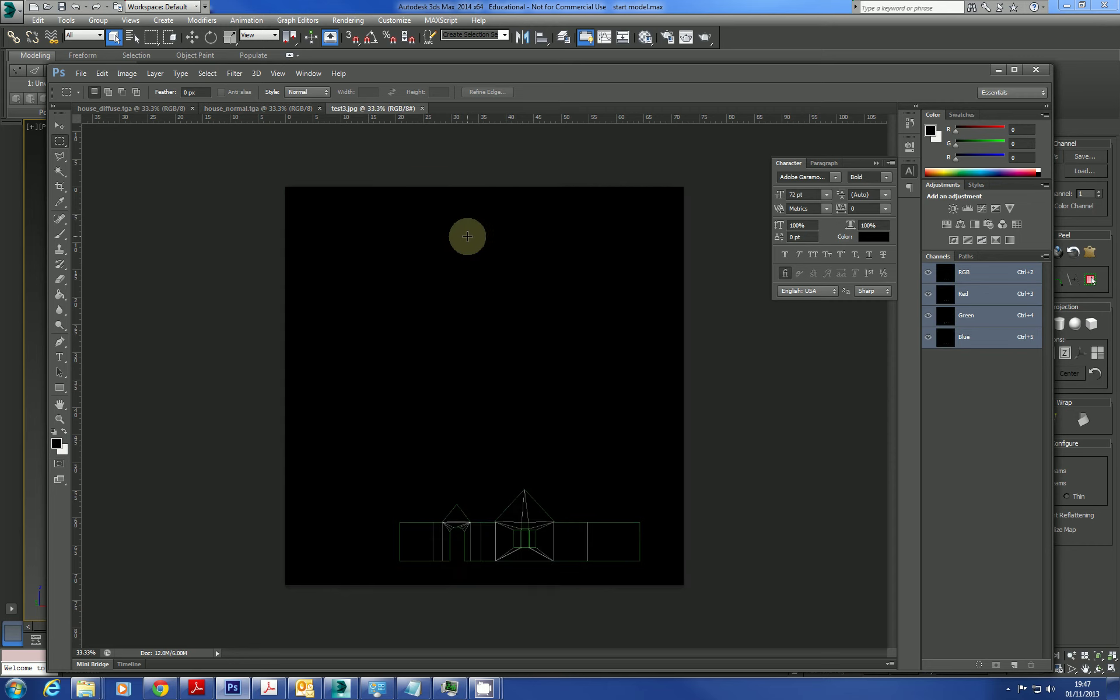
Step: Examine the front wall's UV layout in the template image at 100% magnification
key(ctrl+plus)
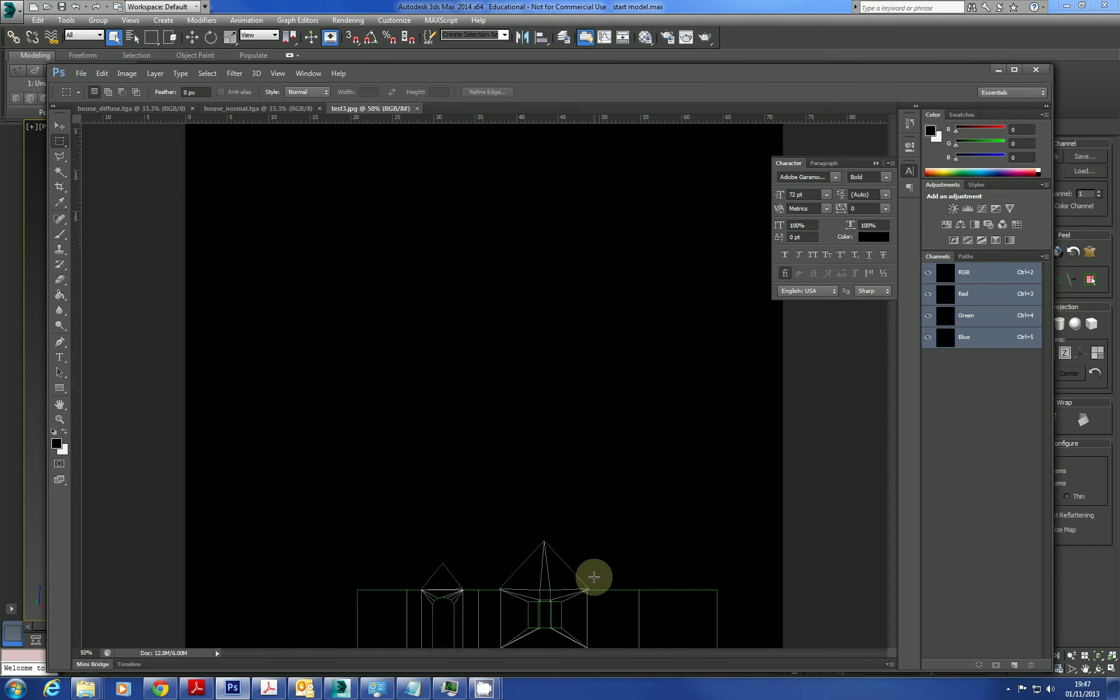
key(ctrl+plus)
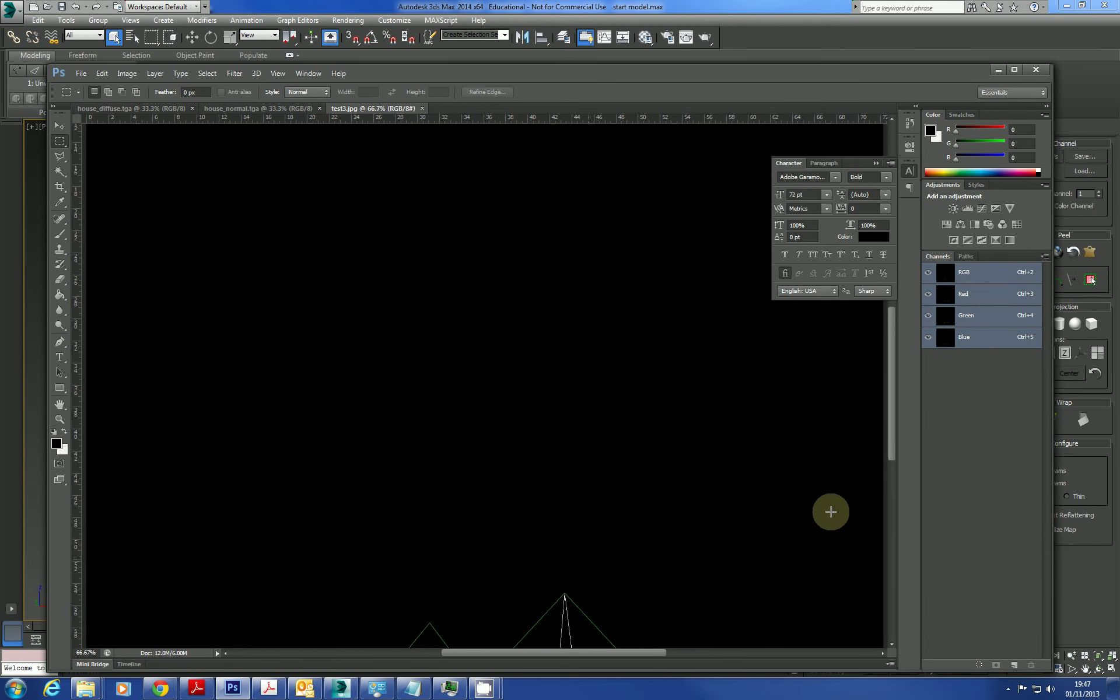
drag(891, 441, 895, 491)
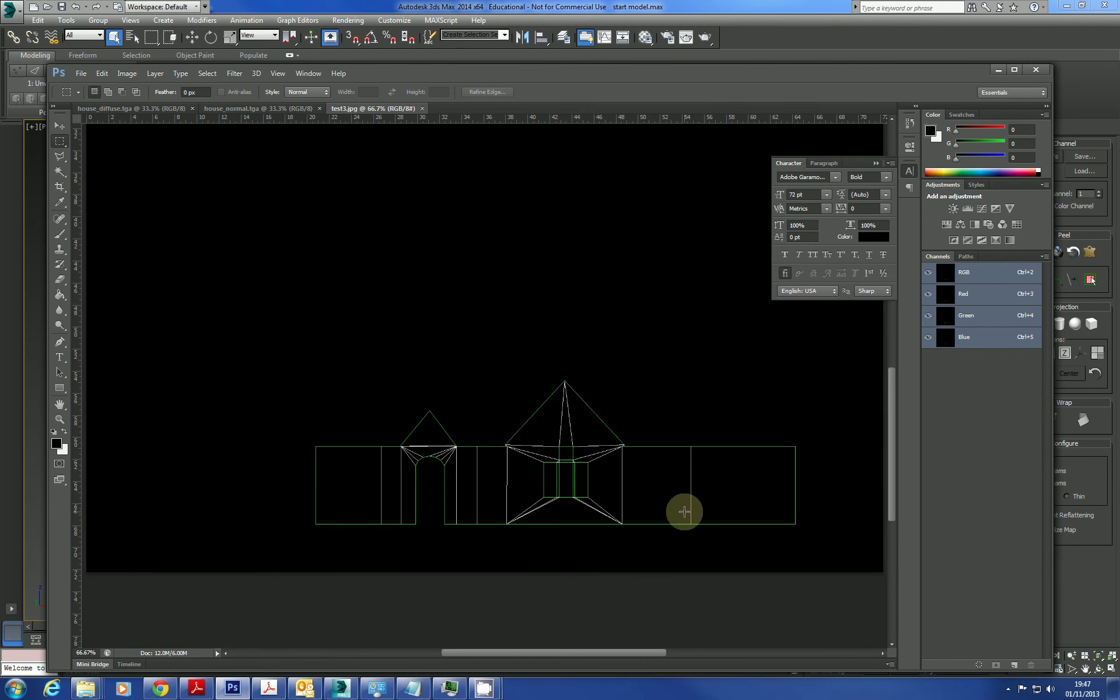
key(super)
click(707, 602)
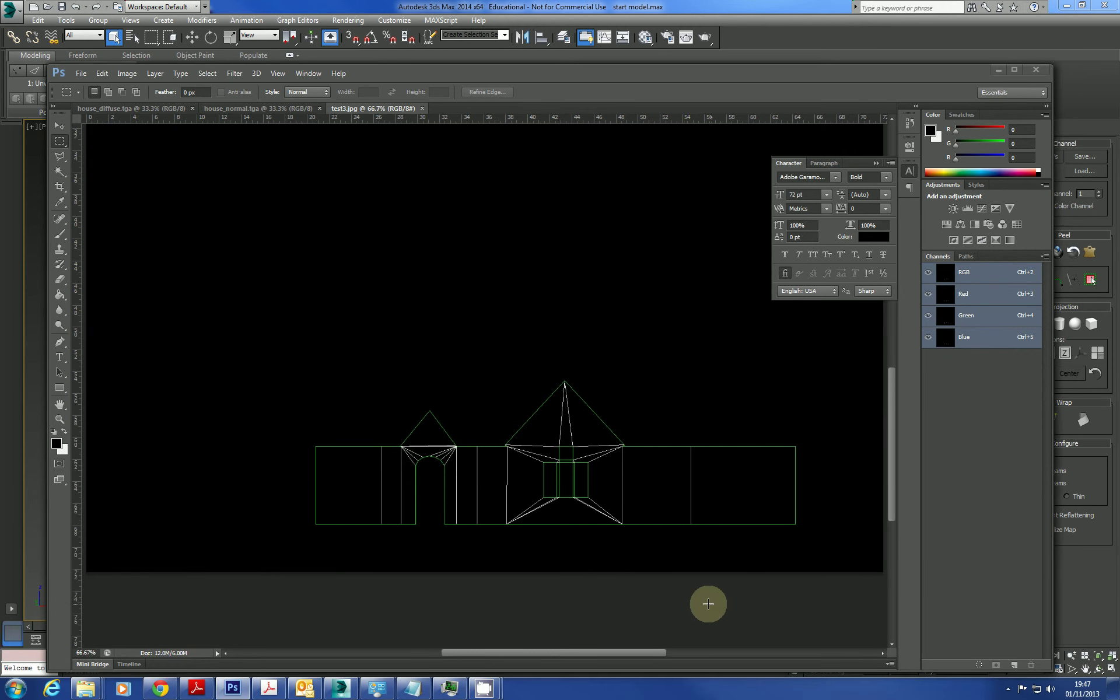
key(ctrl+plus)
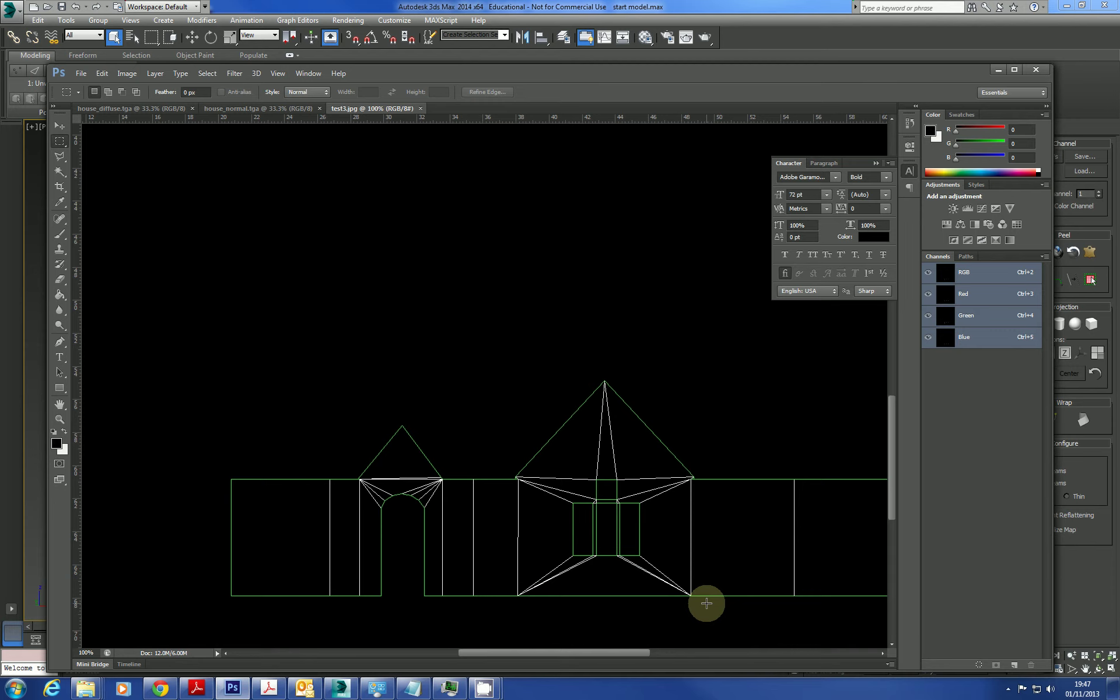
drag(603, 646, 634, 654)
scroll(579, 532, down, 2)
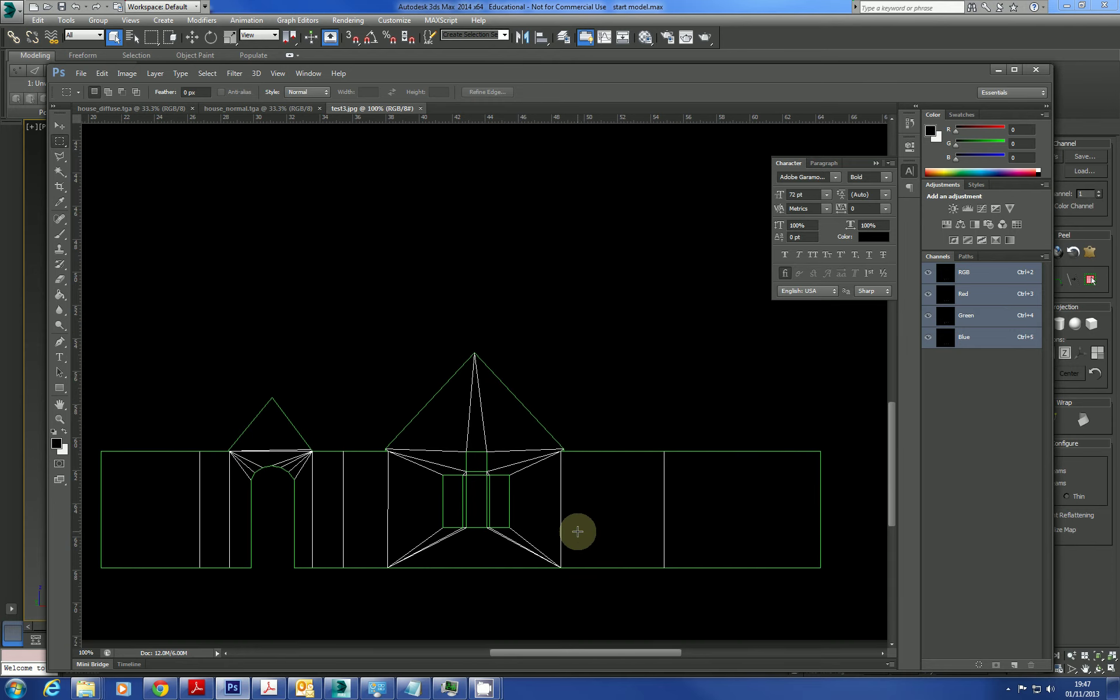
click(167, 690)
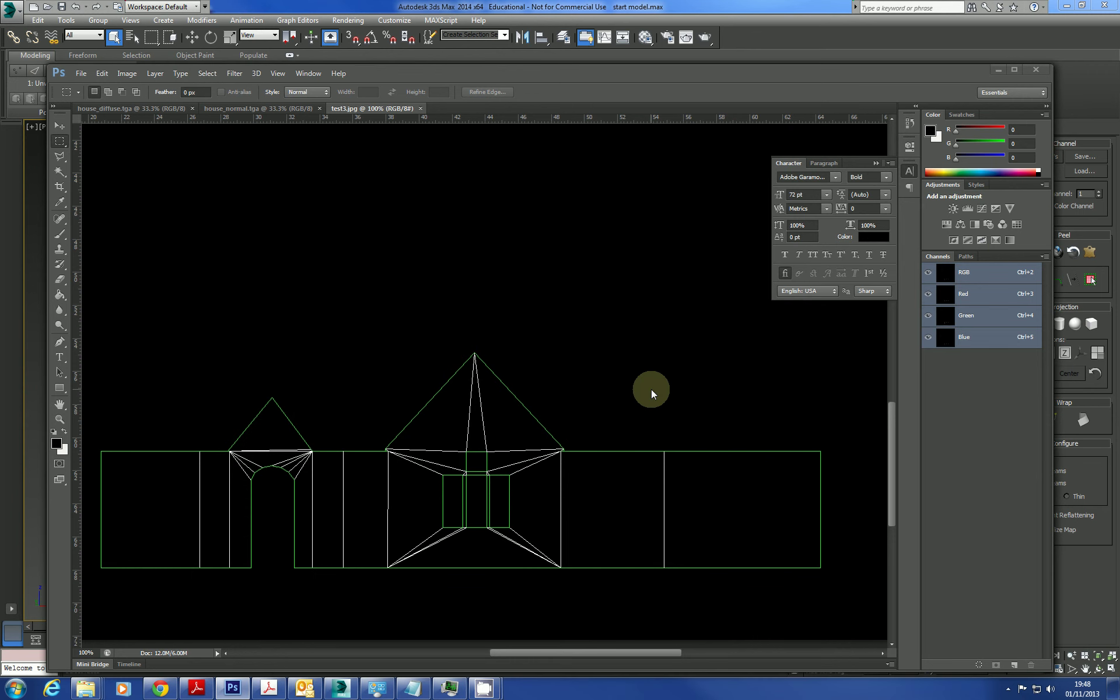
Step: Paste the copied stone wall photo over the UV template in test3.jpg and check its full extent beyond the canvas
key(ctrl+v)
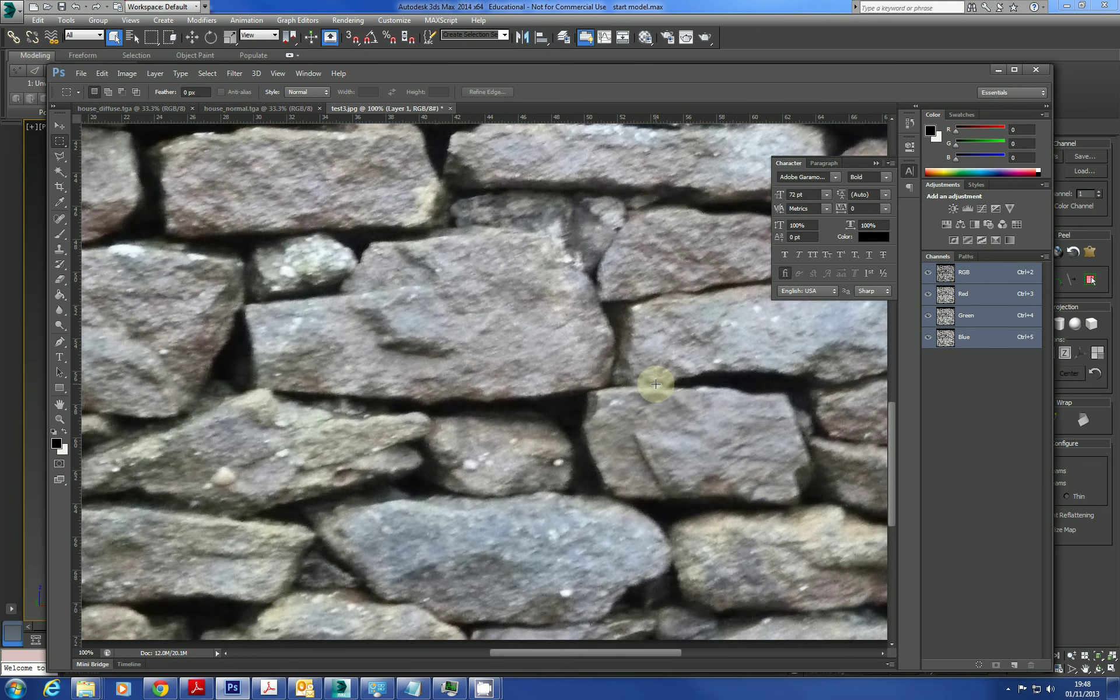
key(ctrl+minus)
key(ctrl+minus)
key(ctrl+minus)
key(ctrl+minus)
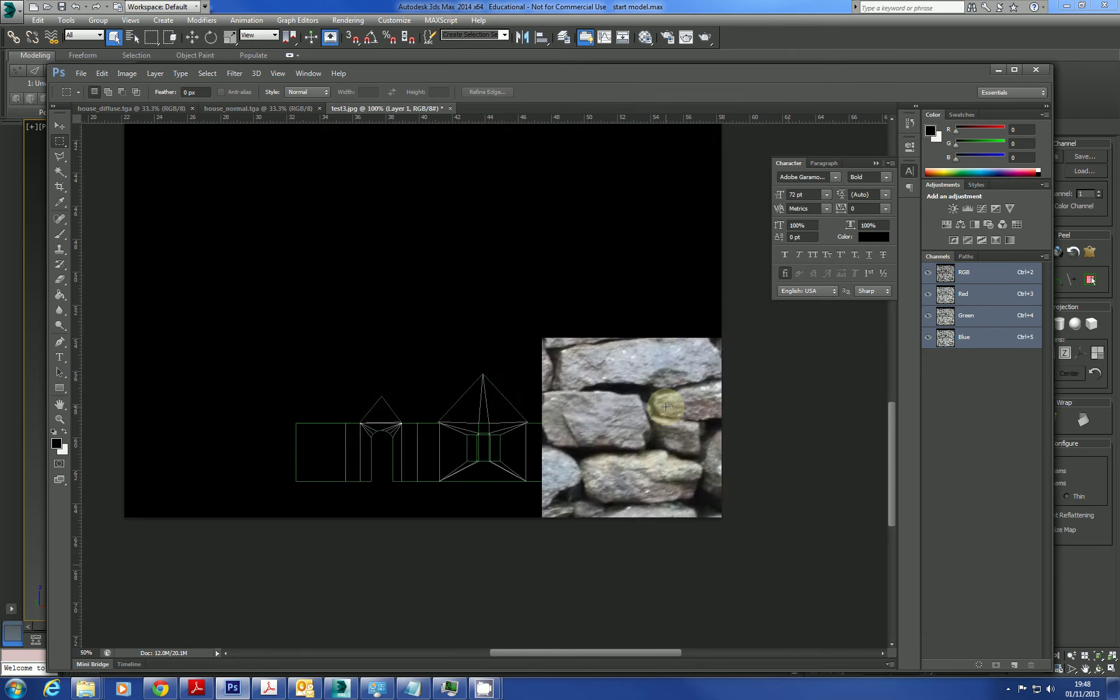
key(ctrl+t)
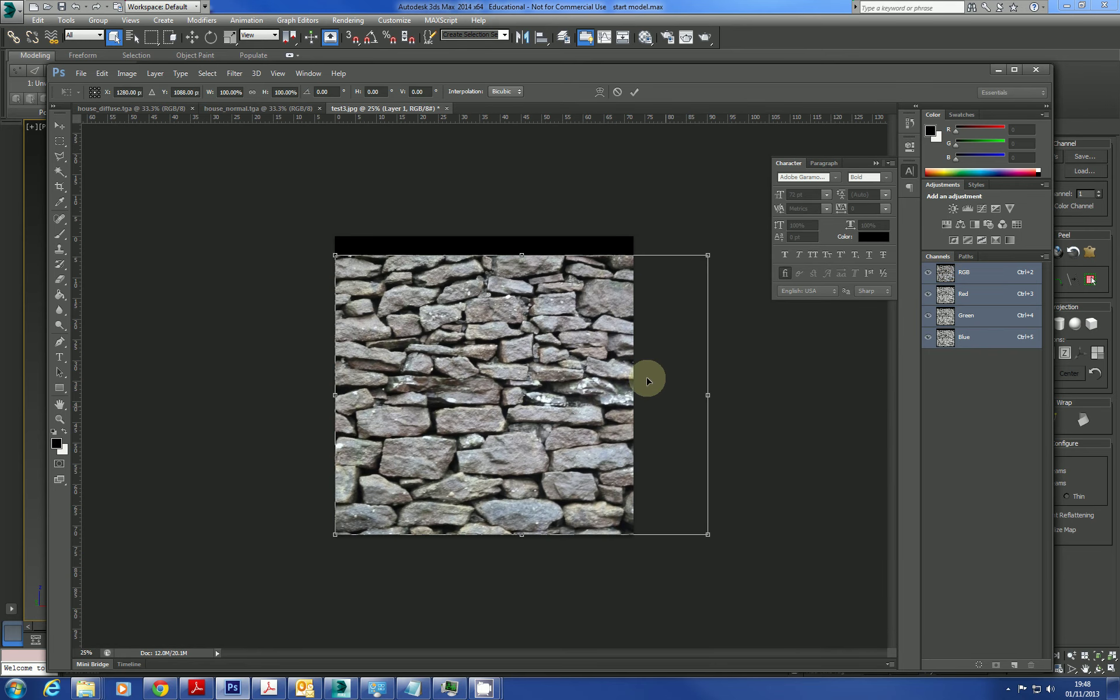
key(Escape)
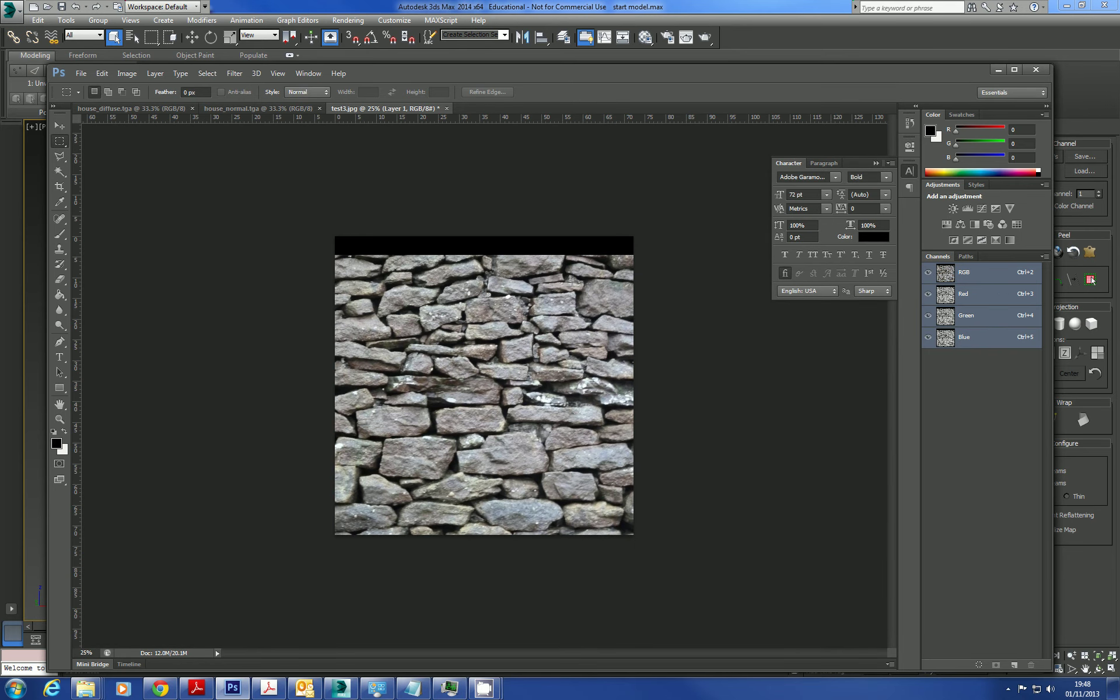
Step: Show the document's layers and duplicate the stone wall layer
key(F7)
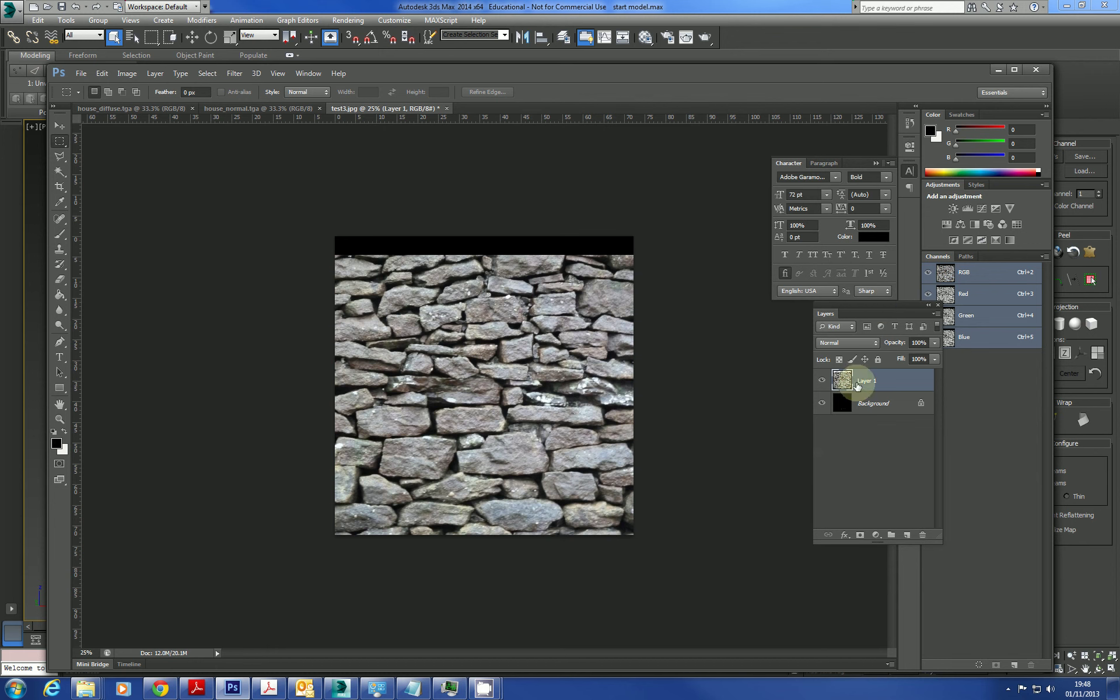
drag(851, 380, 863, 421)
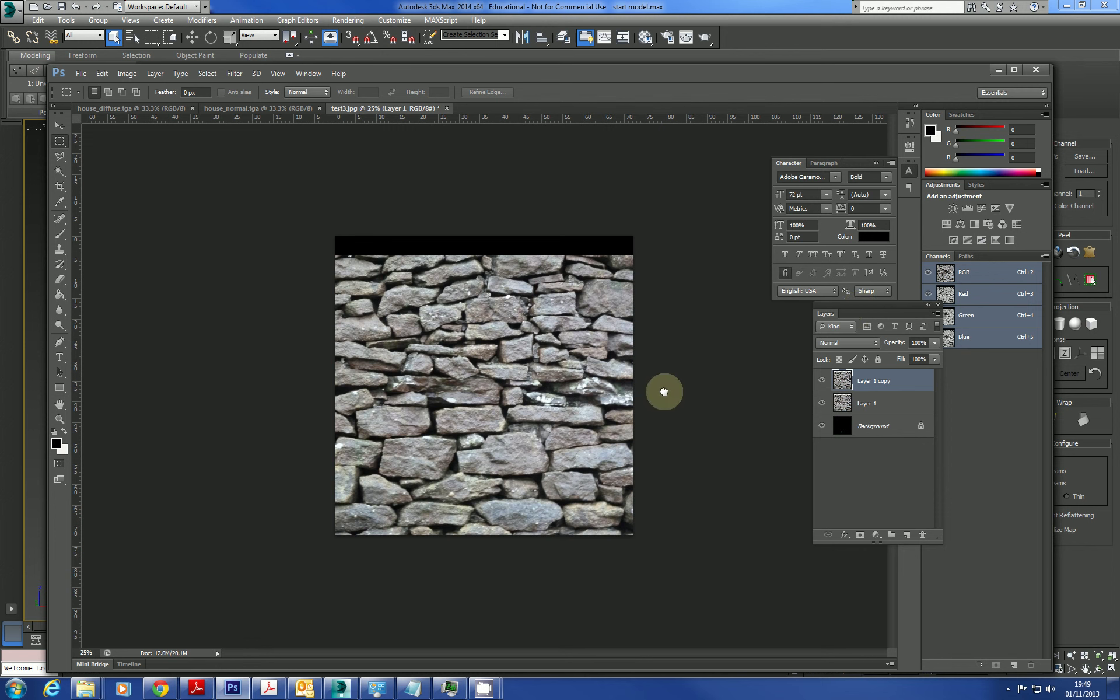
mouse_move(489, 688)
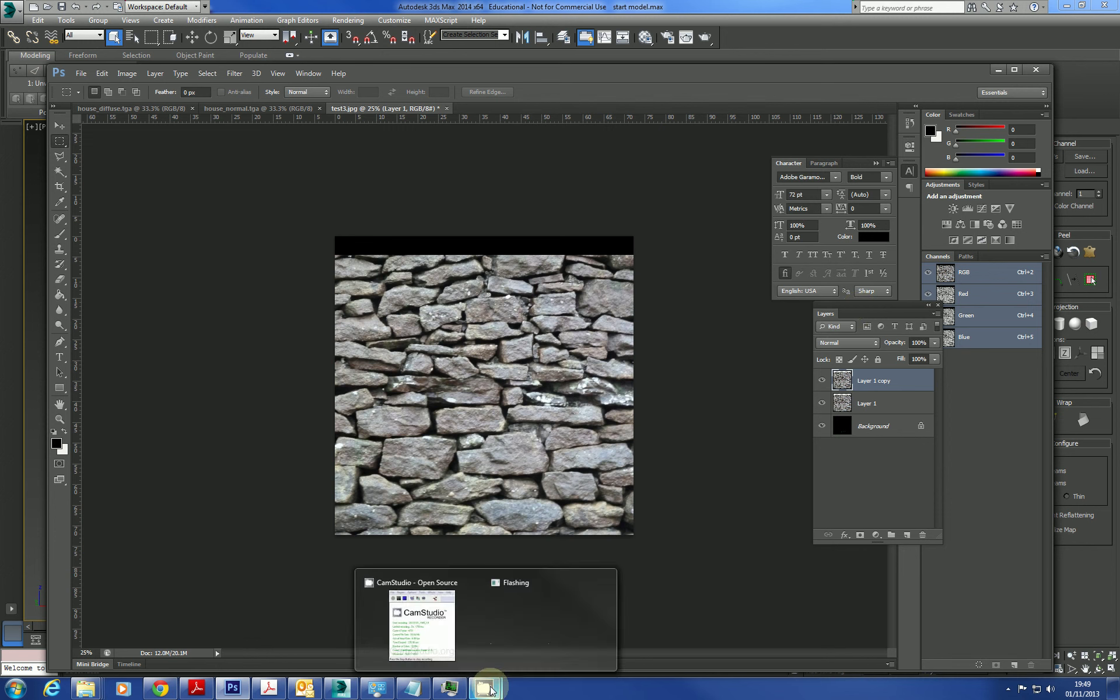